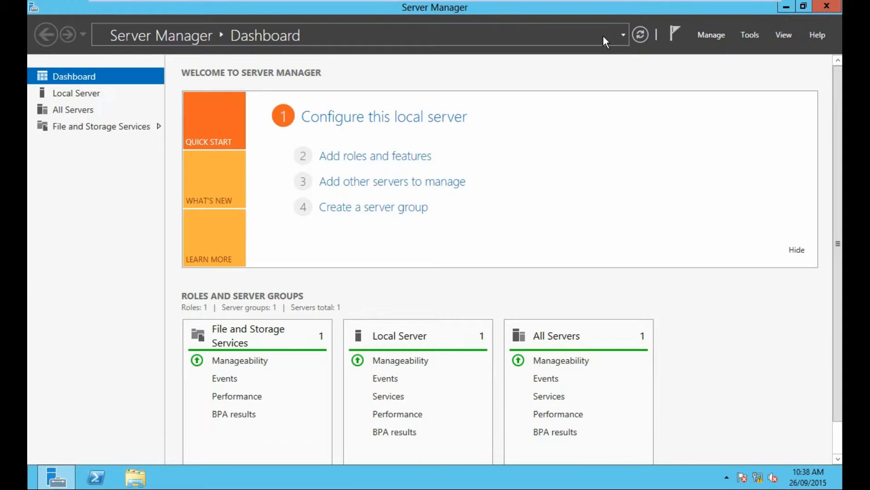
Start a role-based installation on server SV1 and select the Hyper-V role together with its required management tools.
left_click(709, 34)
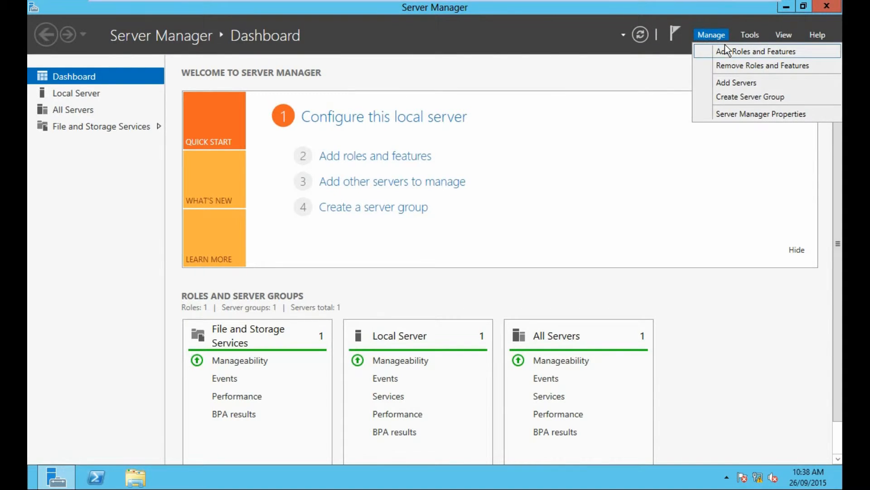
left_click(725, 47)
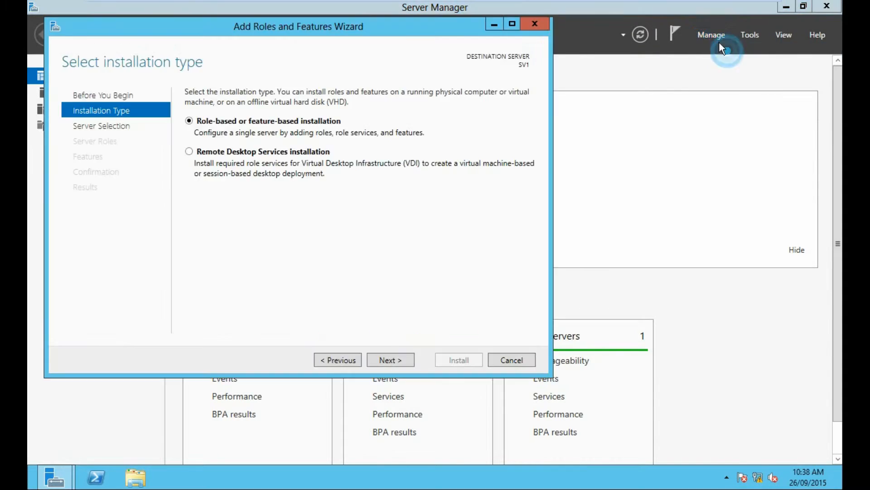
left_click(394, 360)
left_click(402, 363)
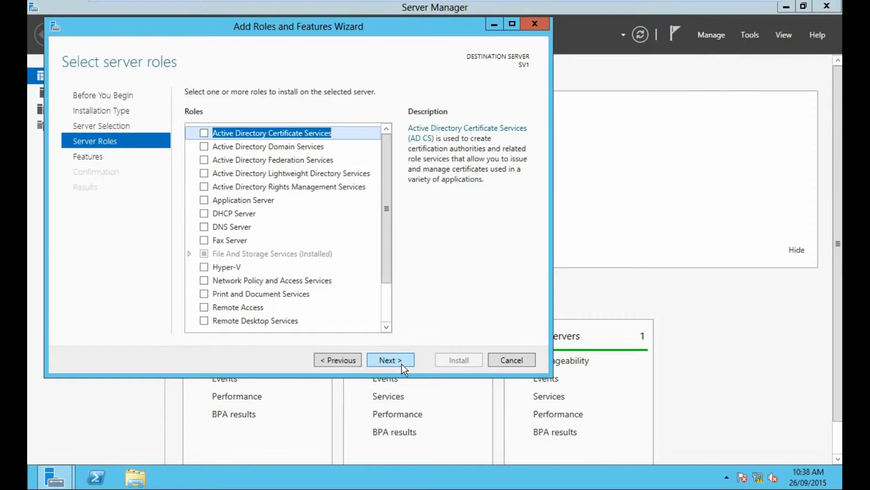
left_click(204, 266)
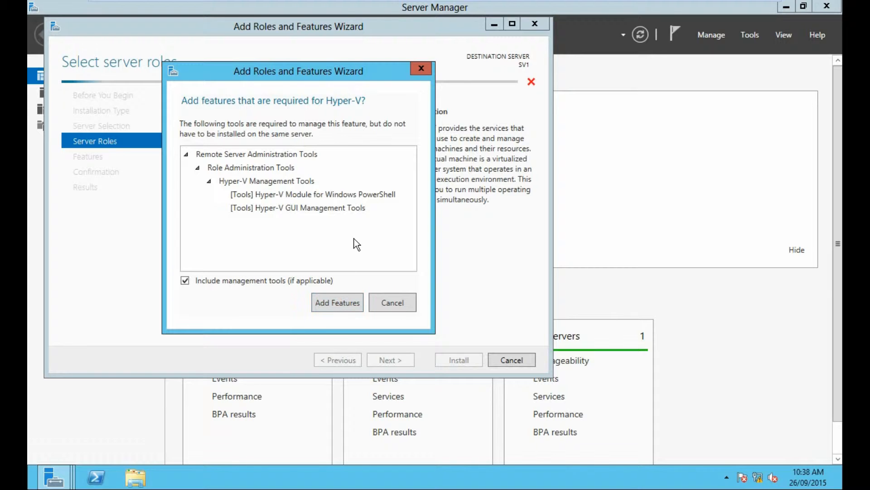
left_click(338, 302)
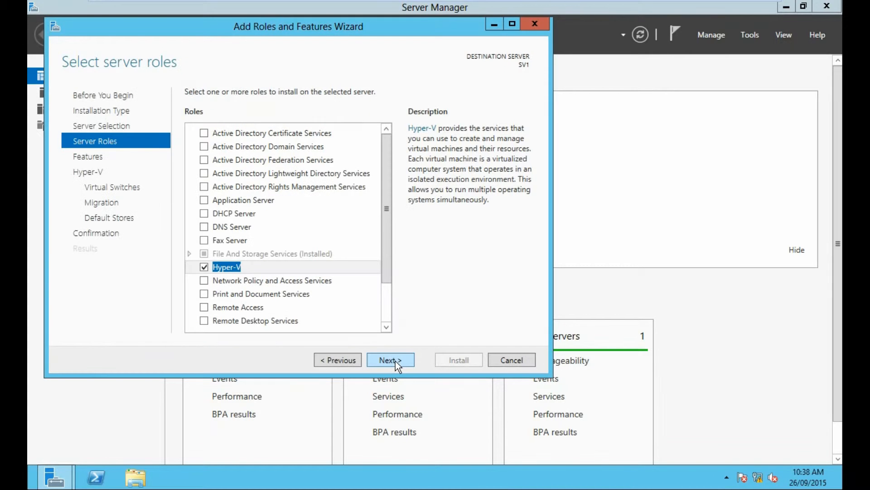
Continue the Hyper-V role setup without adding extra features and without allowing live migrations of virtual machines.
left_click(395, 361)
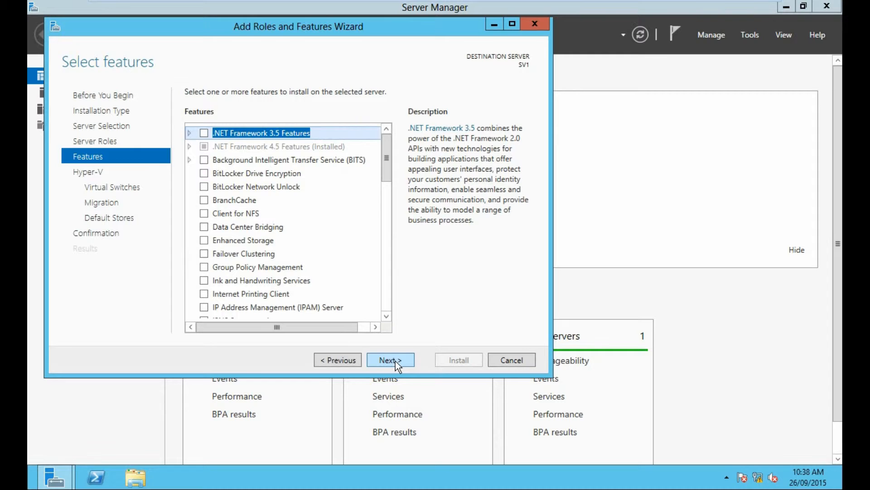
left_click(395, 360)
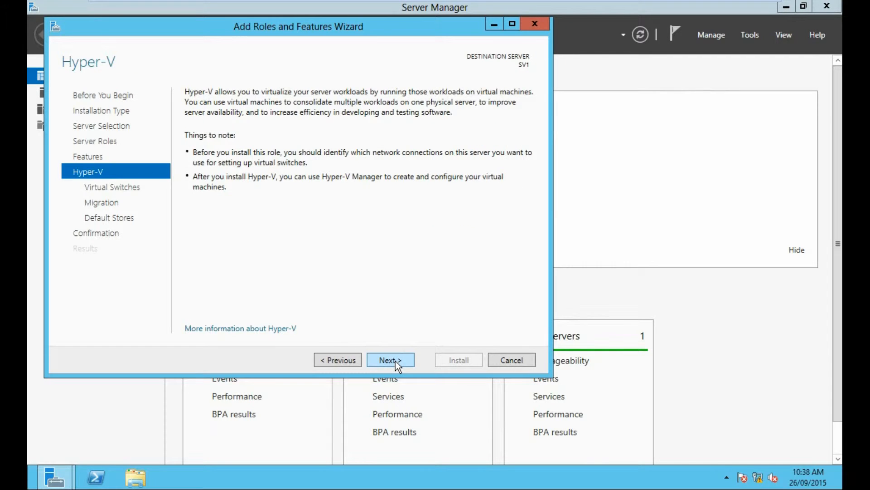
left_click(395, 361)
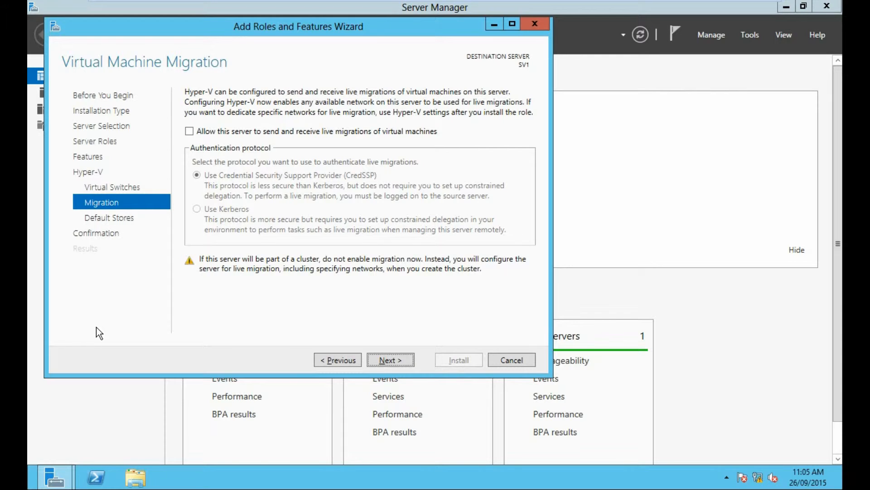
left_click(390, 362)
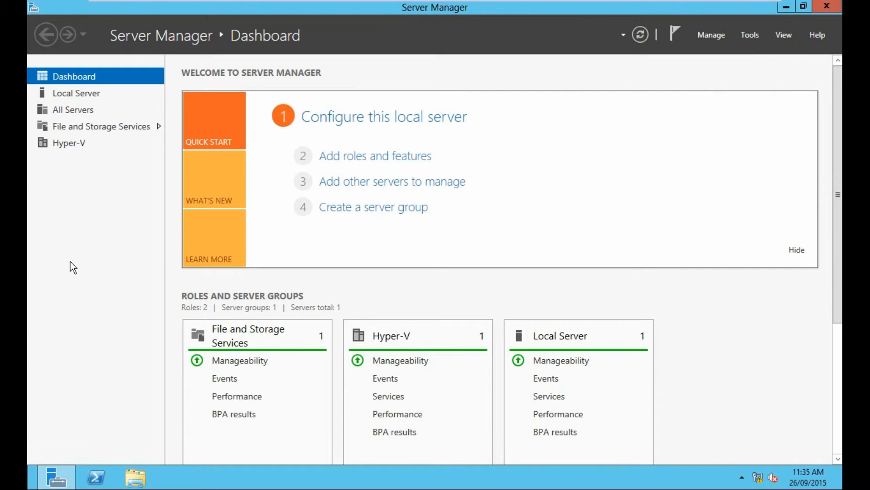
Open Hyper-V Manager from Server Manager and select the server SV1.
left_click(752, 35)
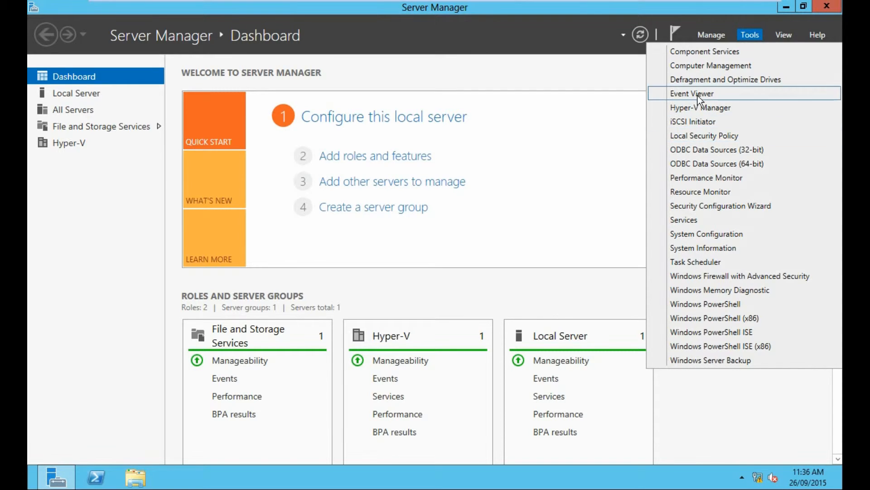
left_click(704, 107)
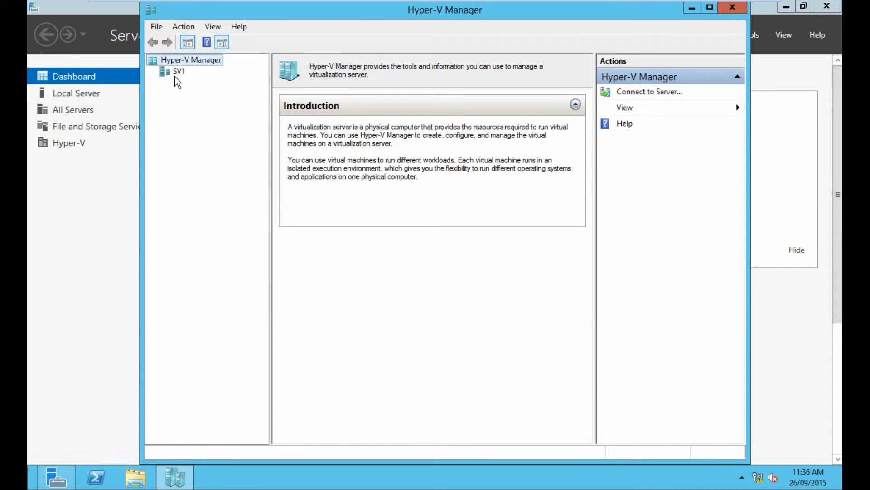
left_click(174, 73)
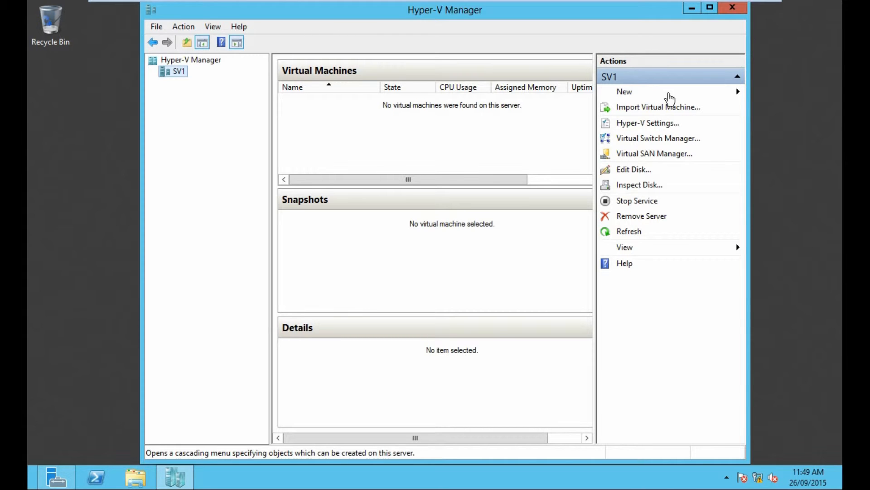
Start a new virtual machine on SV1, name it Server1, and enable storing it in a different location.
left_click(670, 95)
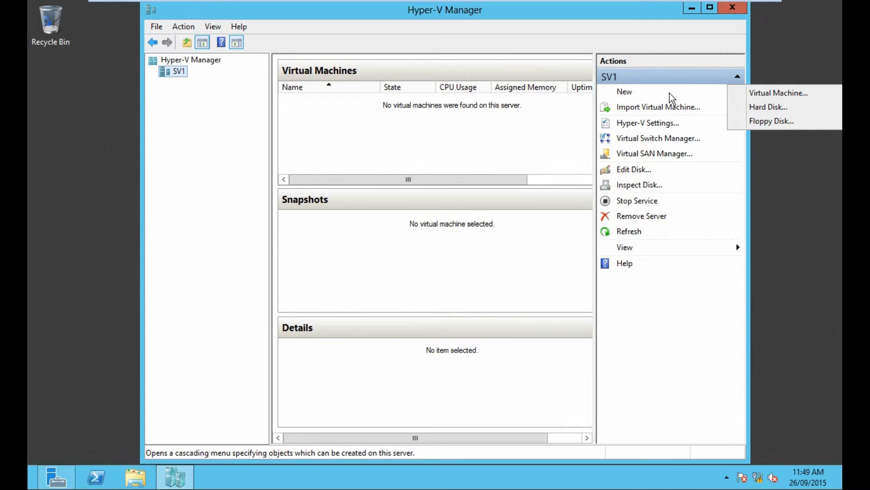
left_click(774, 93)
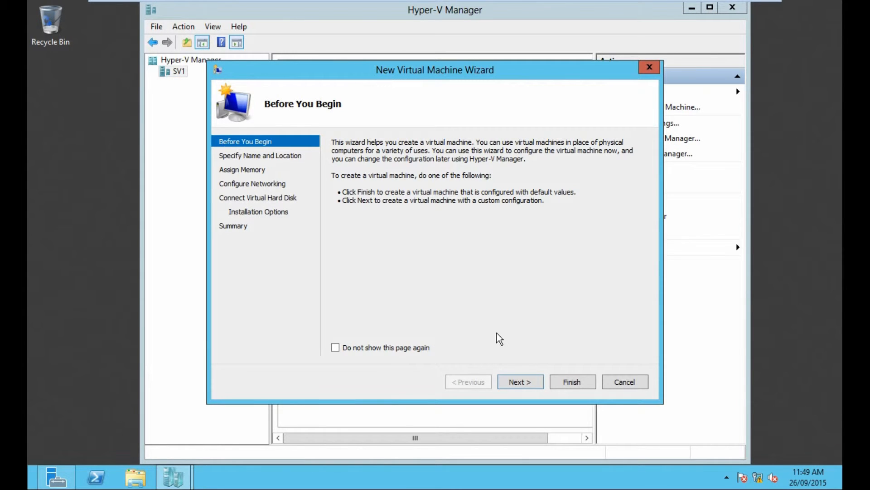
left_click(526, 385)
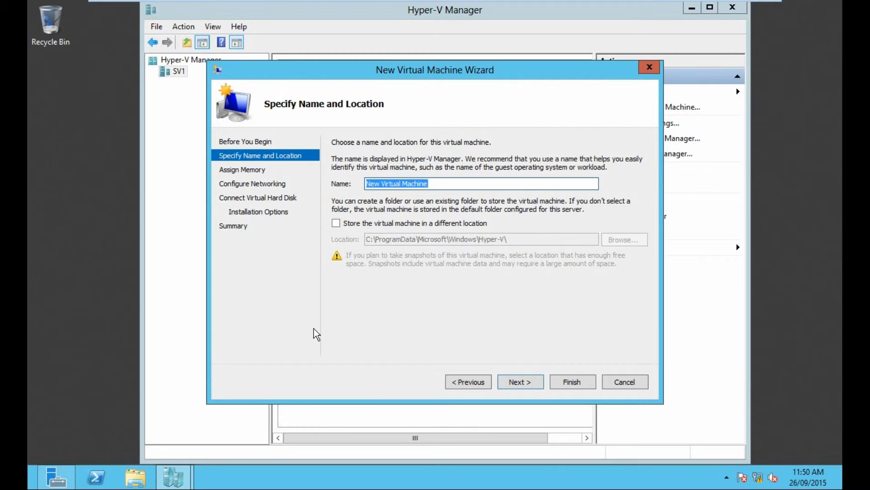
type("Ser")
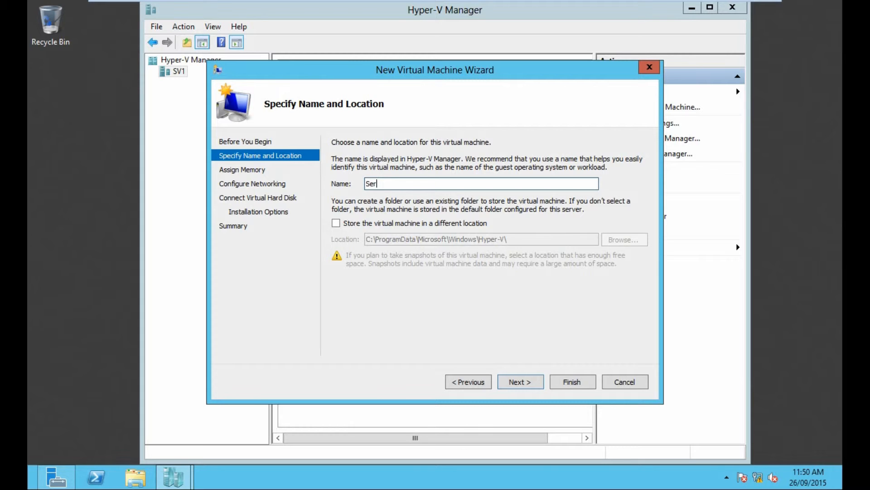
type("ver1")
left_click(336, 223)
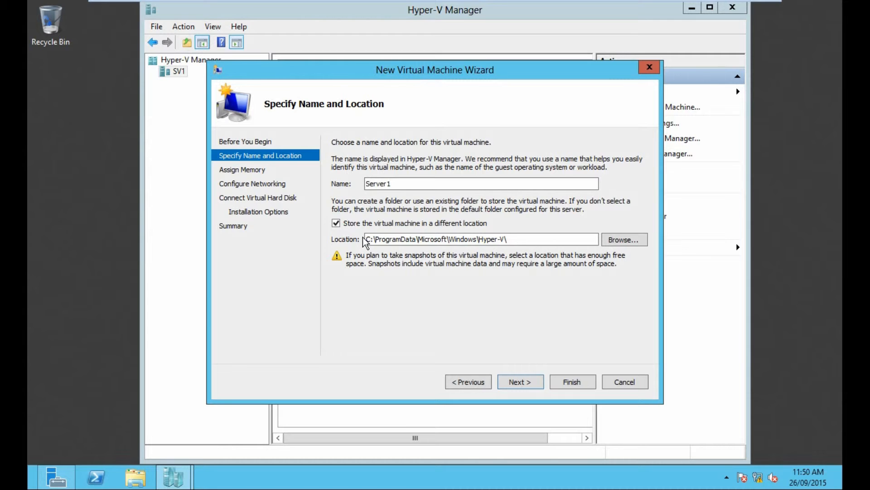
left_click(522, 383)
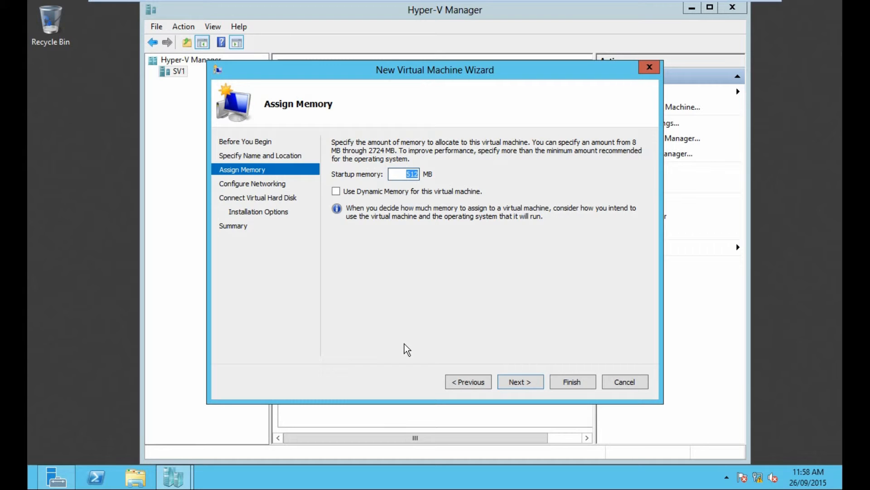
Create the virtual machine with 1024 MB of startup memory and the "Attach a virtual hard disk later" option.
type("1024")
left_click(520, 382)
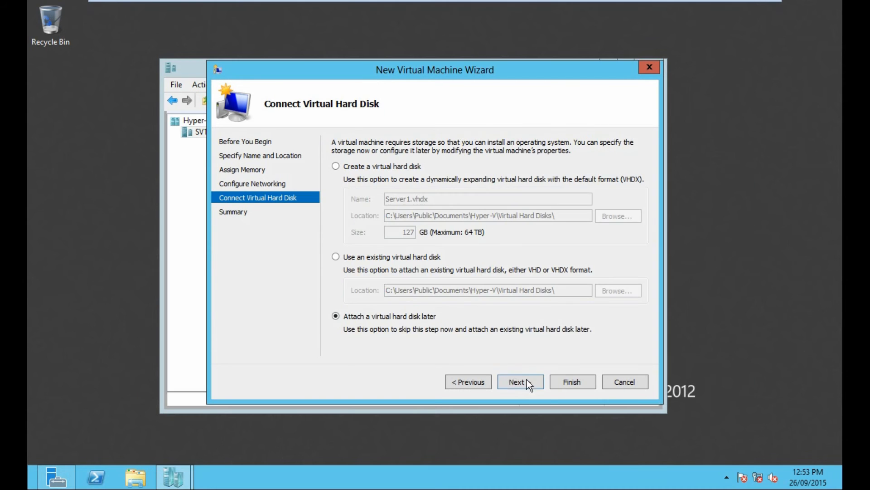
left_click(526, 381)
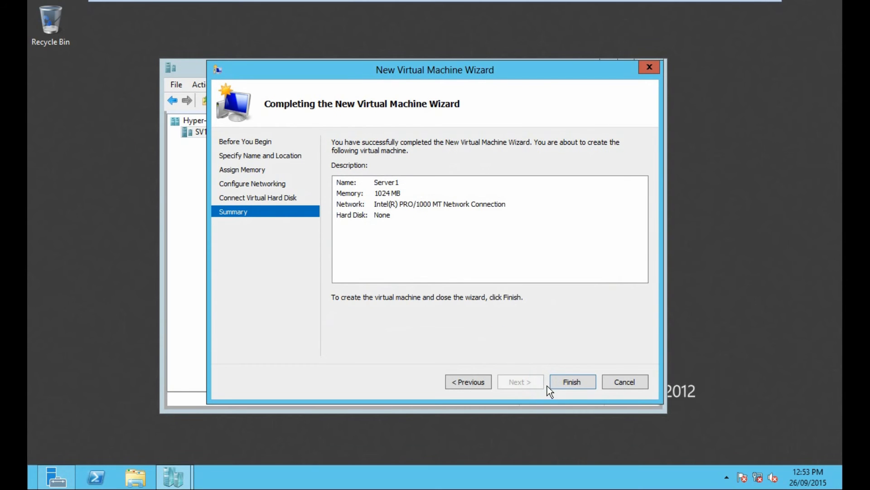
left_click(570, 382)
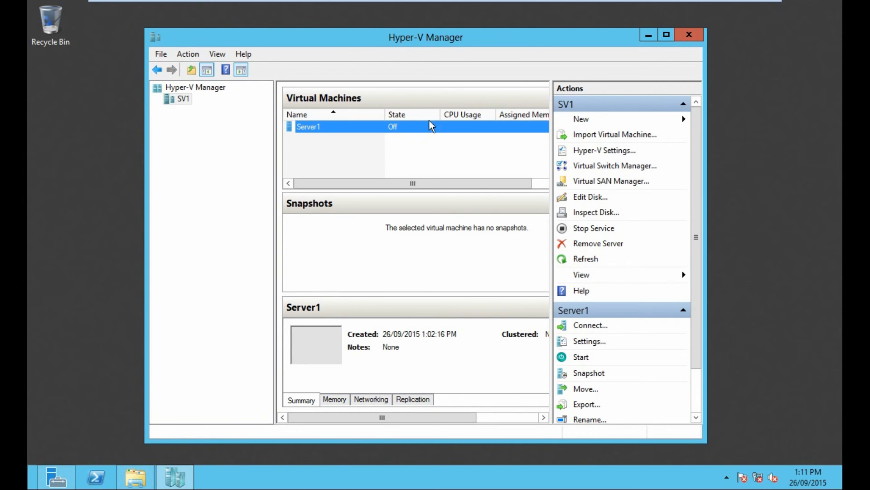
Start the virtual machine Server1 and move its connection window up so the guest screen has more room.
left_click(359, 127)
right_click(359, 126)
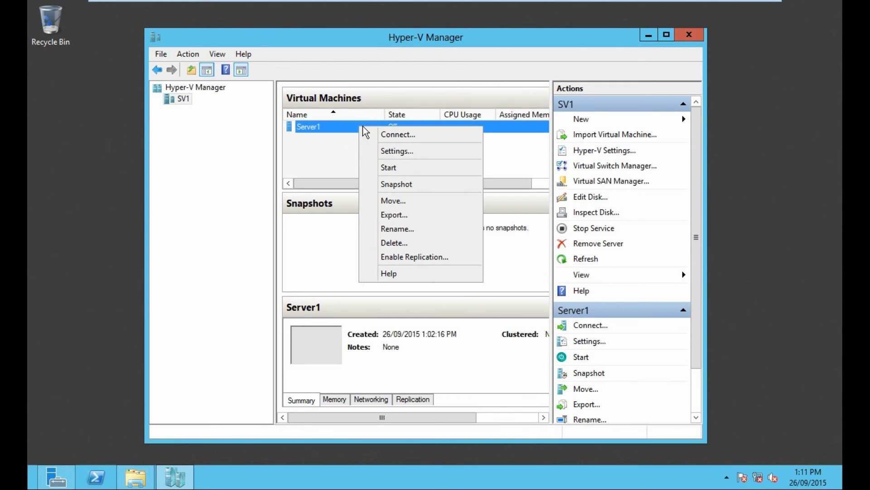
left_click(394, 167)
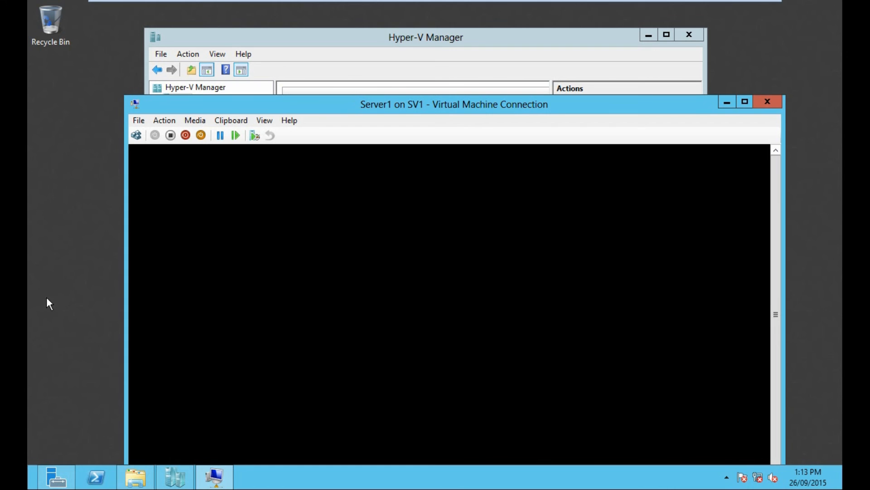
left_click_drag(439, 102, 413, 28)
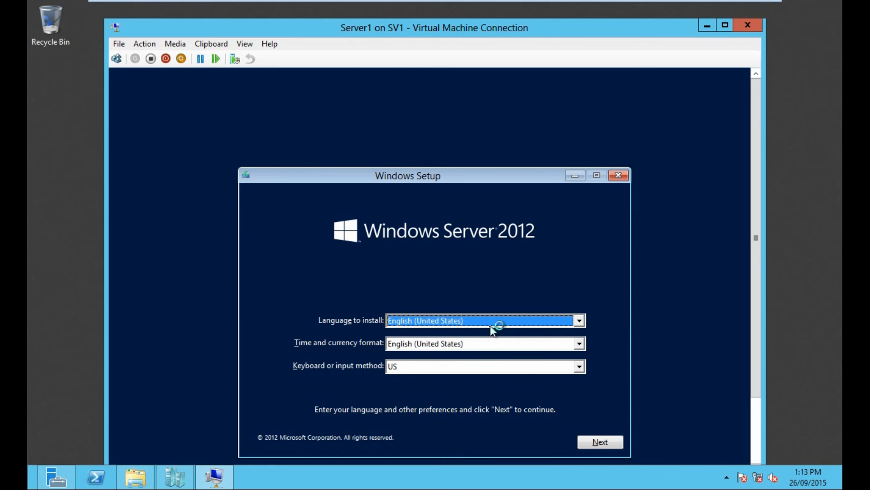
Keep English (United States) as the Windows Setup install language and browse the time and currency formats above English (United States).
left_click(530, 321)
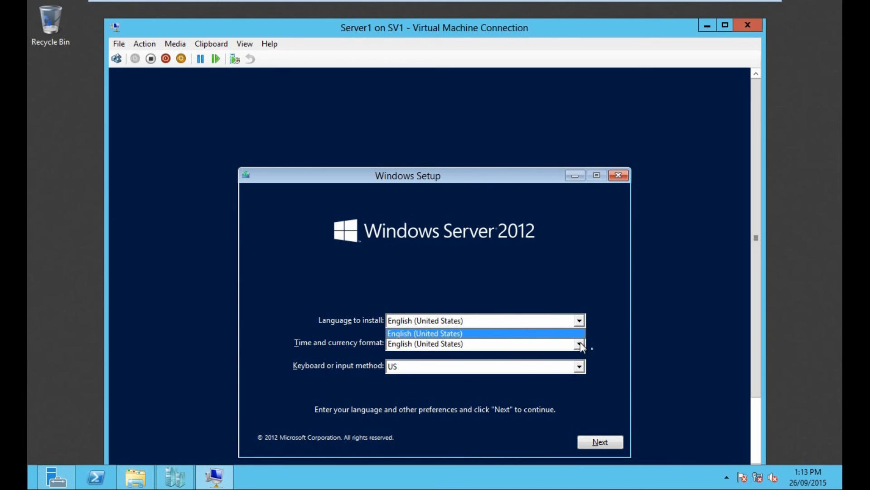
left_click(609, 361)
left_click(563, 349)
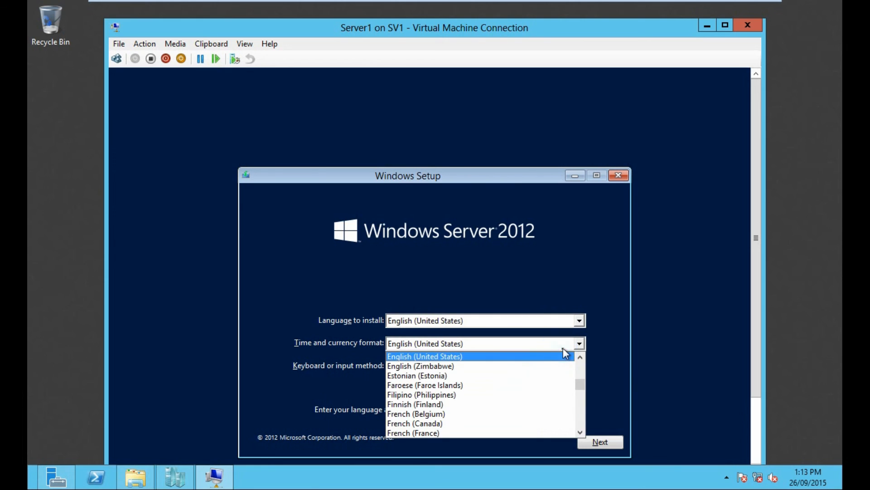
left_click(580, 357)
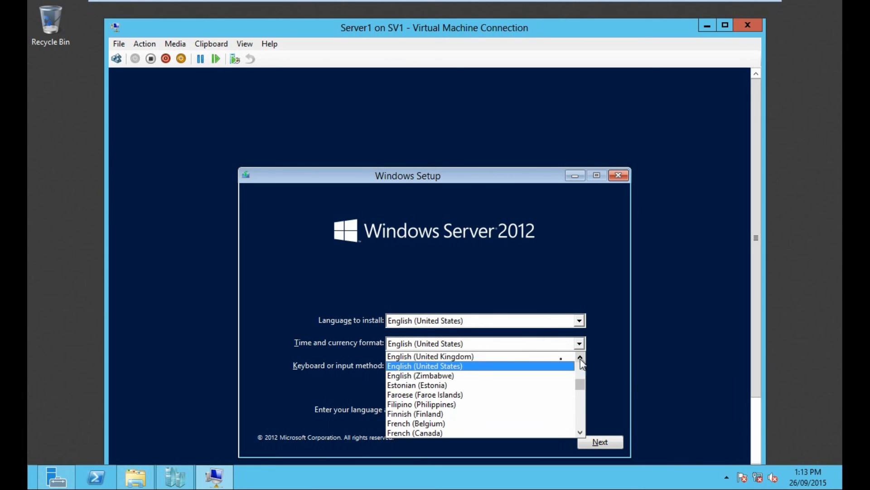